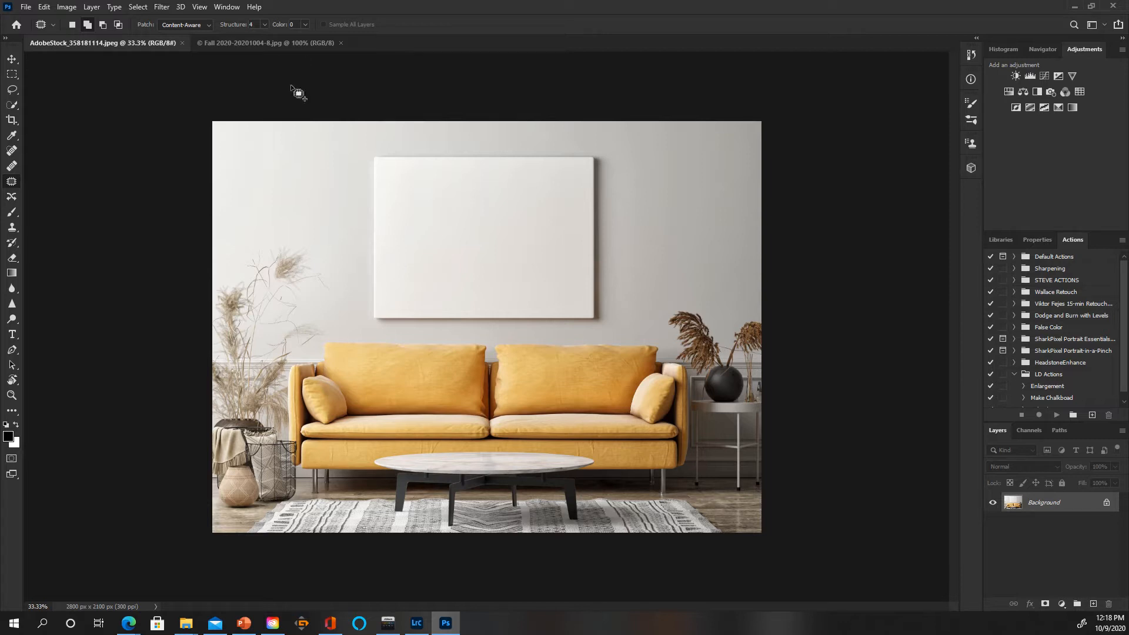
Select the blank wall canvas above the sofa with the Rectangular Marquee and copy it to a new layer.
left_click(230, 44)
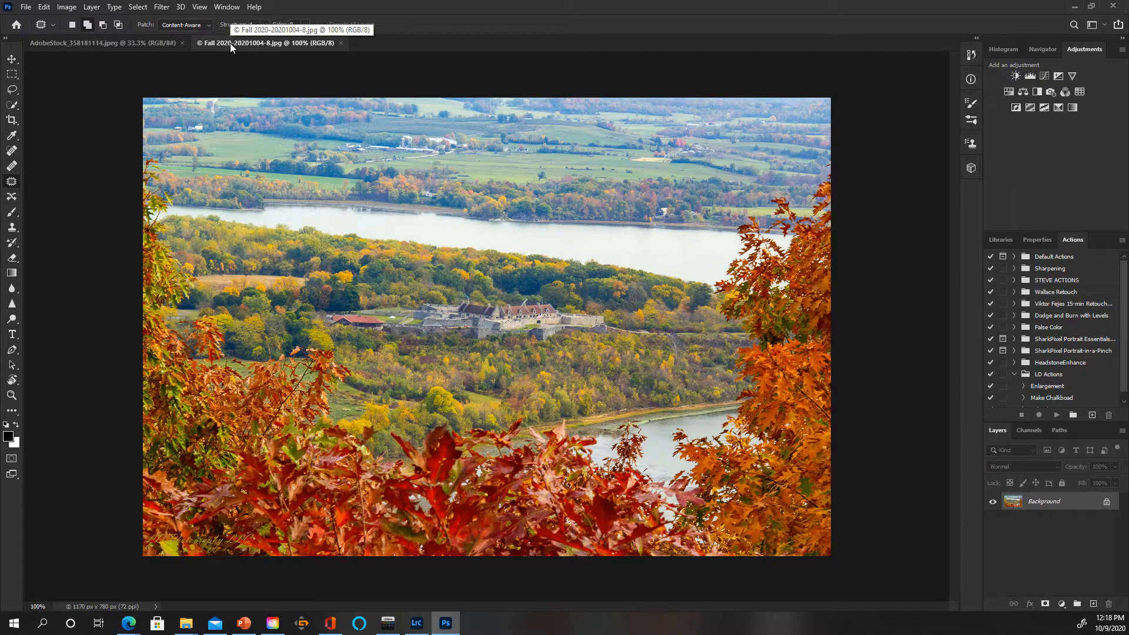
left_click(128, 44)
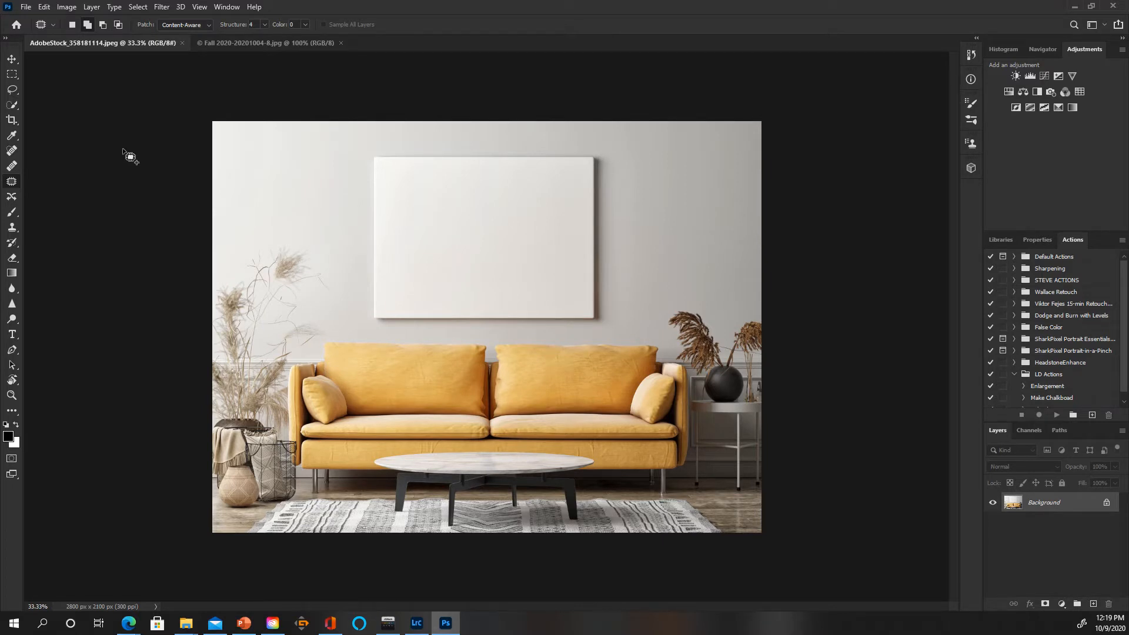
left_click(14, 77)
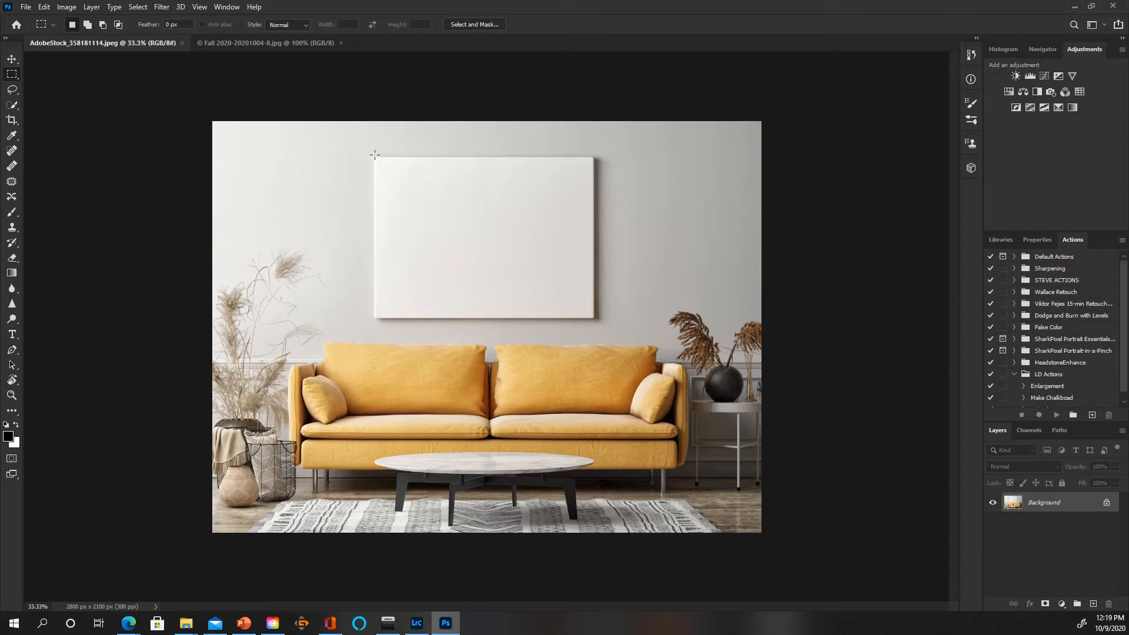
left_click_drag(375, 154, 592, 318)
left_click(86, 10)
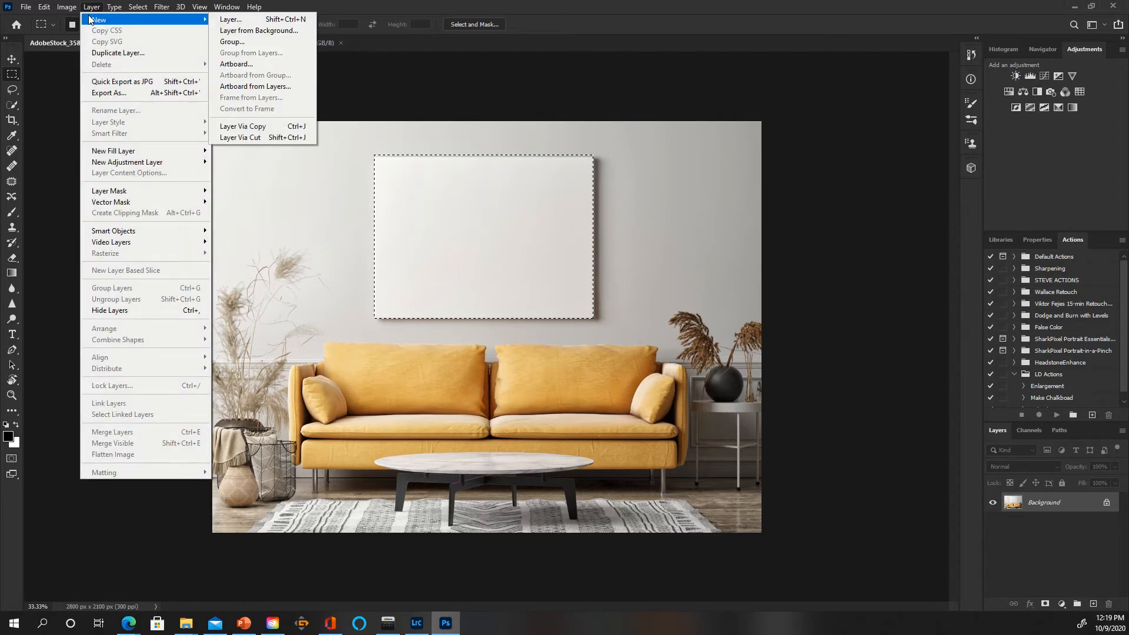
mouse_move(206, 19)
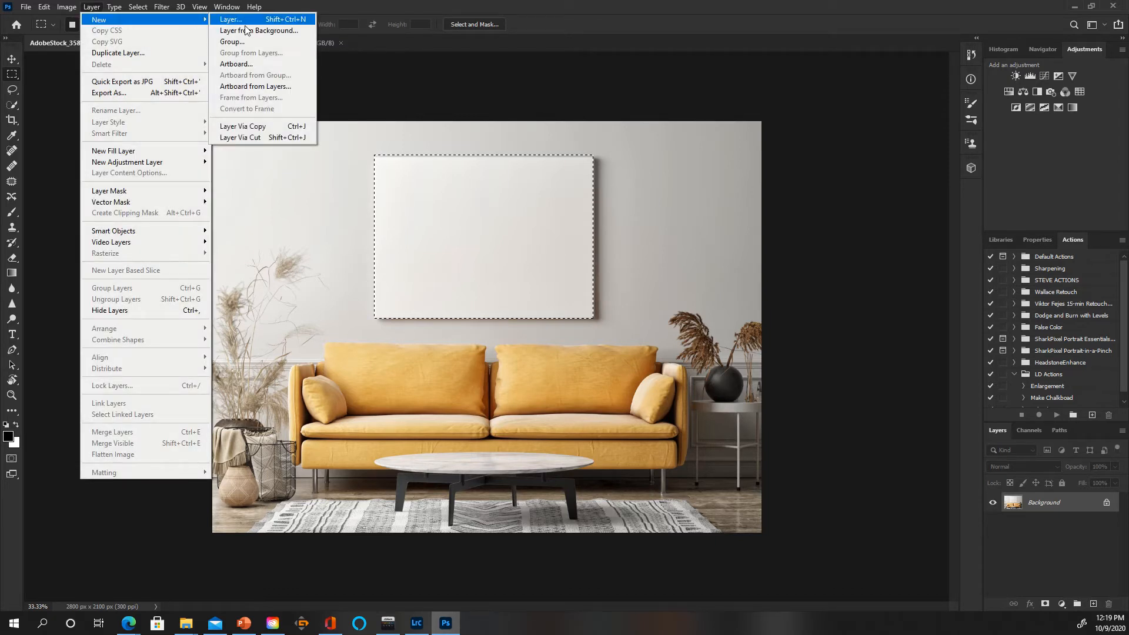
left_click(244, 126)
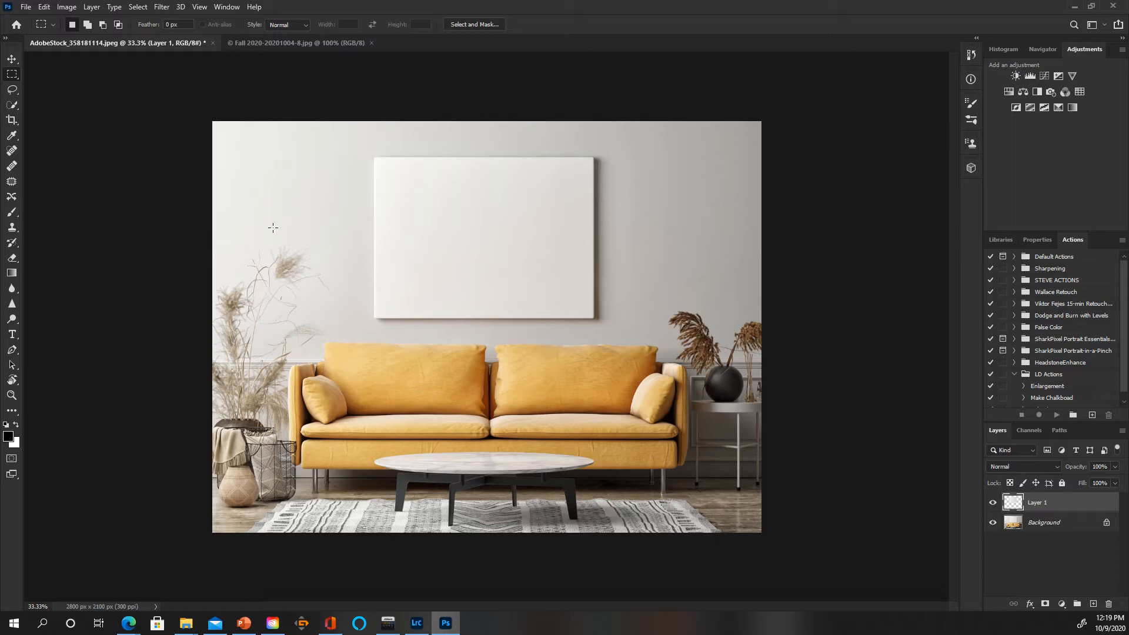
Move the fall landscape photo into the living-room document as a new layer using the Move tool.
left_click(285, 42)
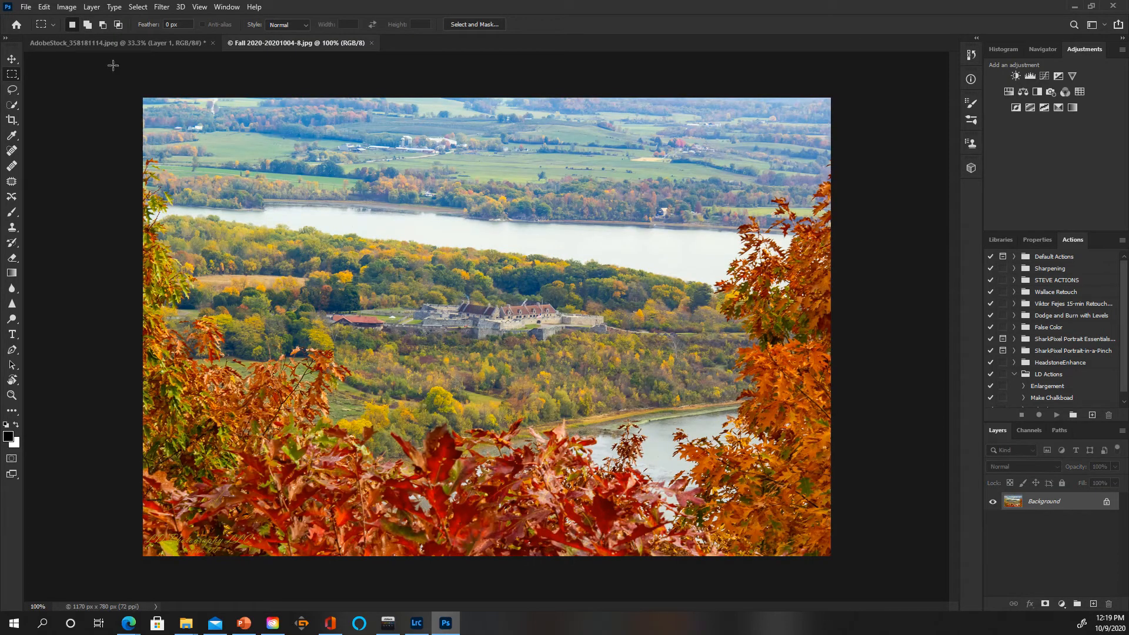
left_click(14, 60)
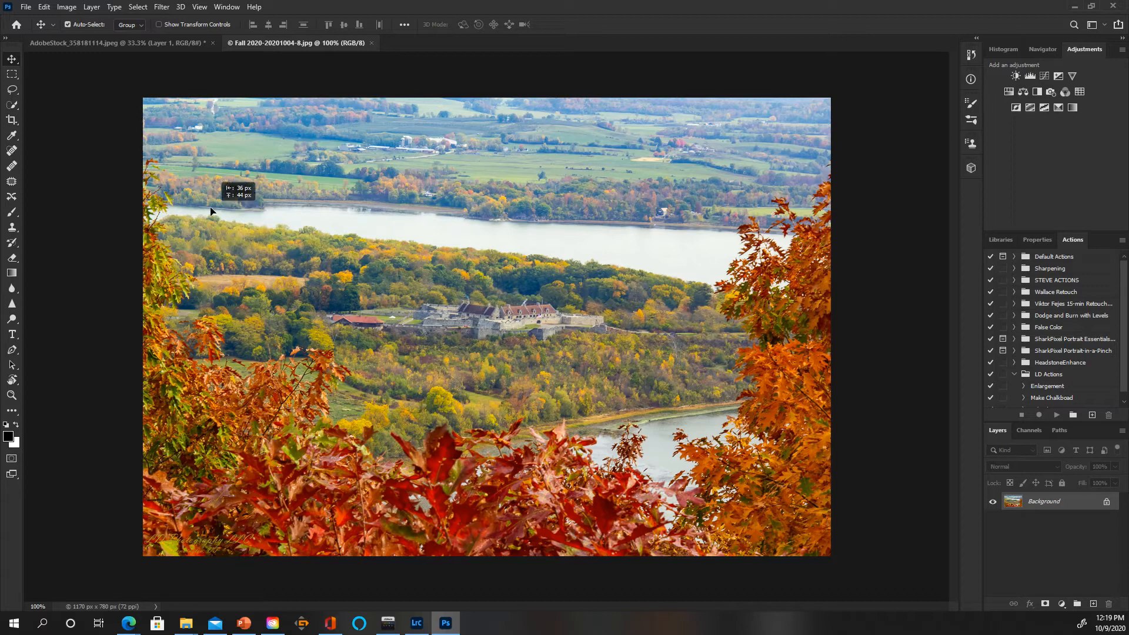
left_click(158, 45)
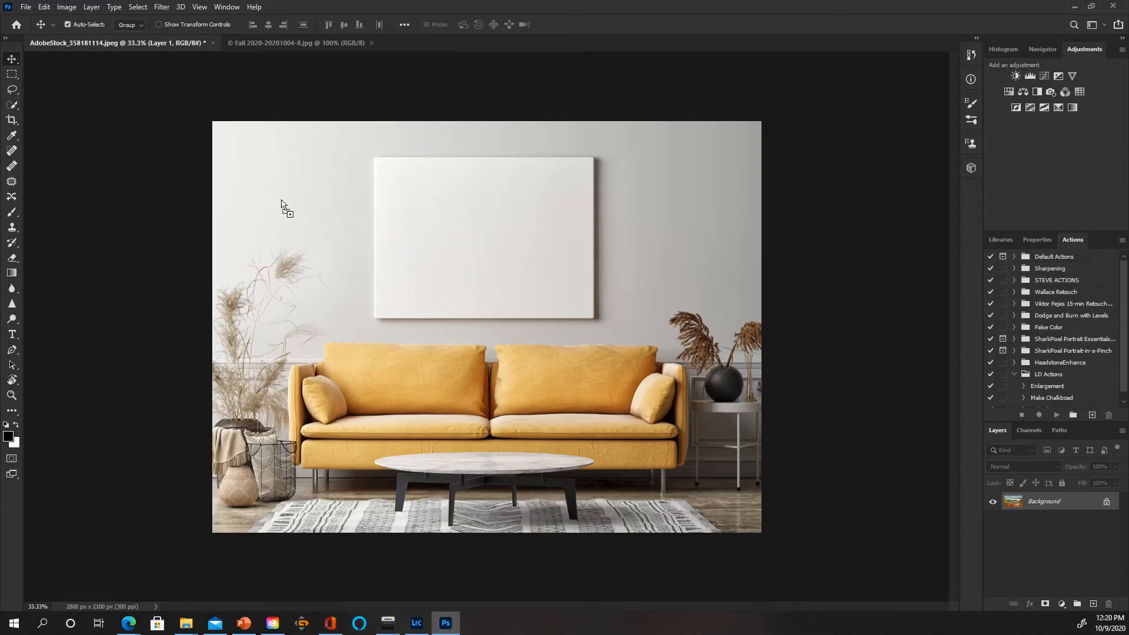
left_click_drag(281, 201, 282, 201)
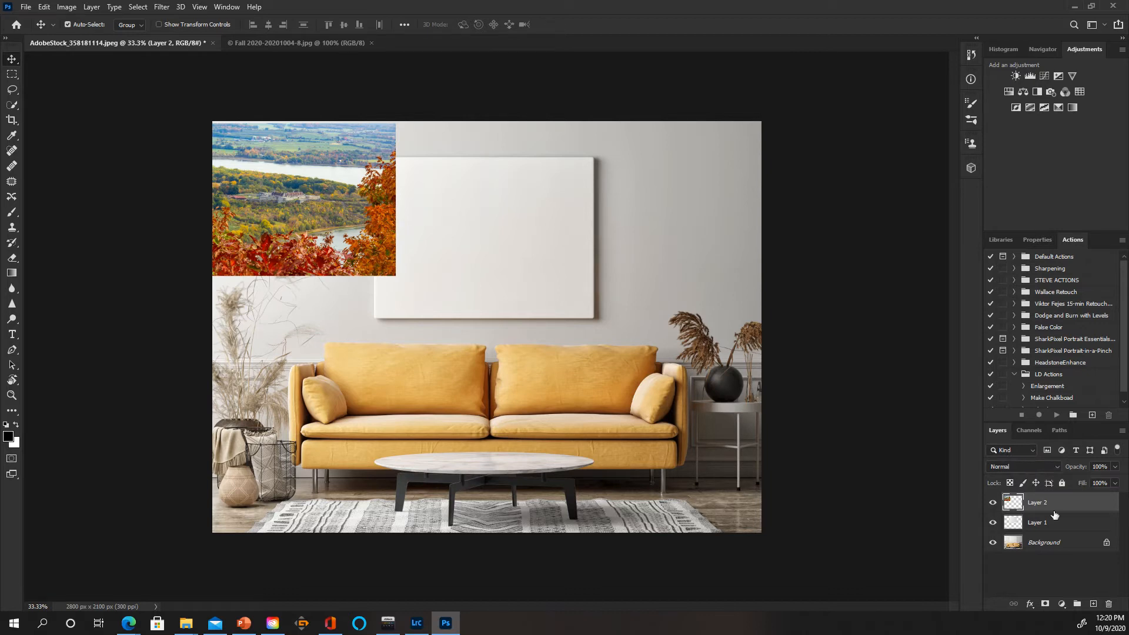
Clip the landscape photo layer to the copied canvas layer and rename the canvas layer "Clipping Mask".
left_click_drag(1068, 511, 1070, 509)
left_click(1070, 509, "alt")
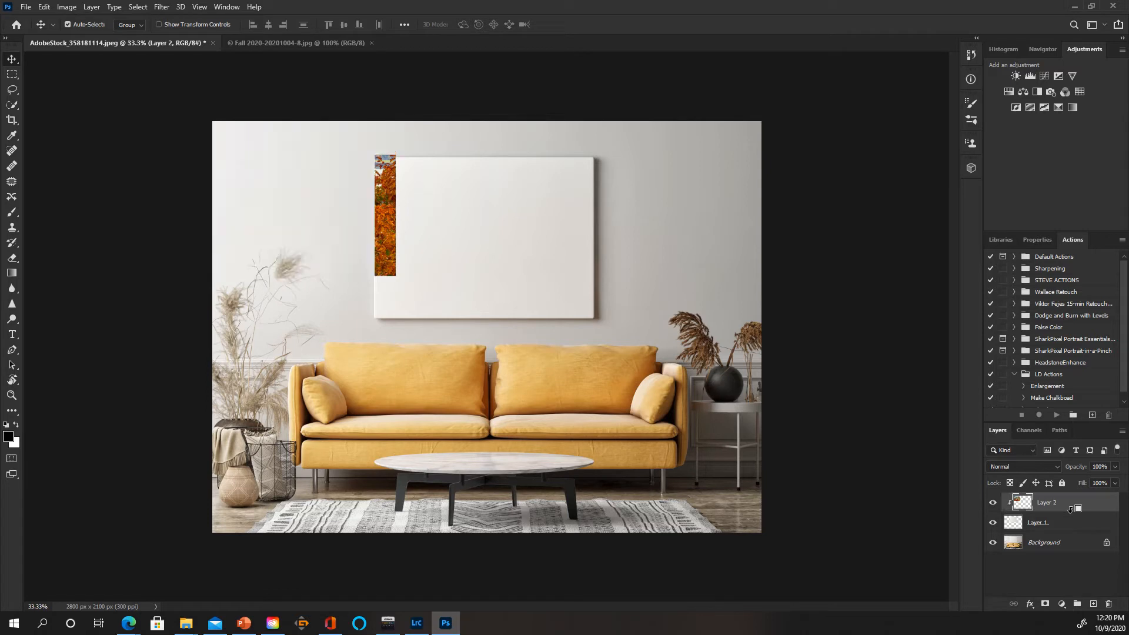
double_click(1037, 522)
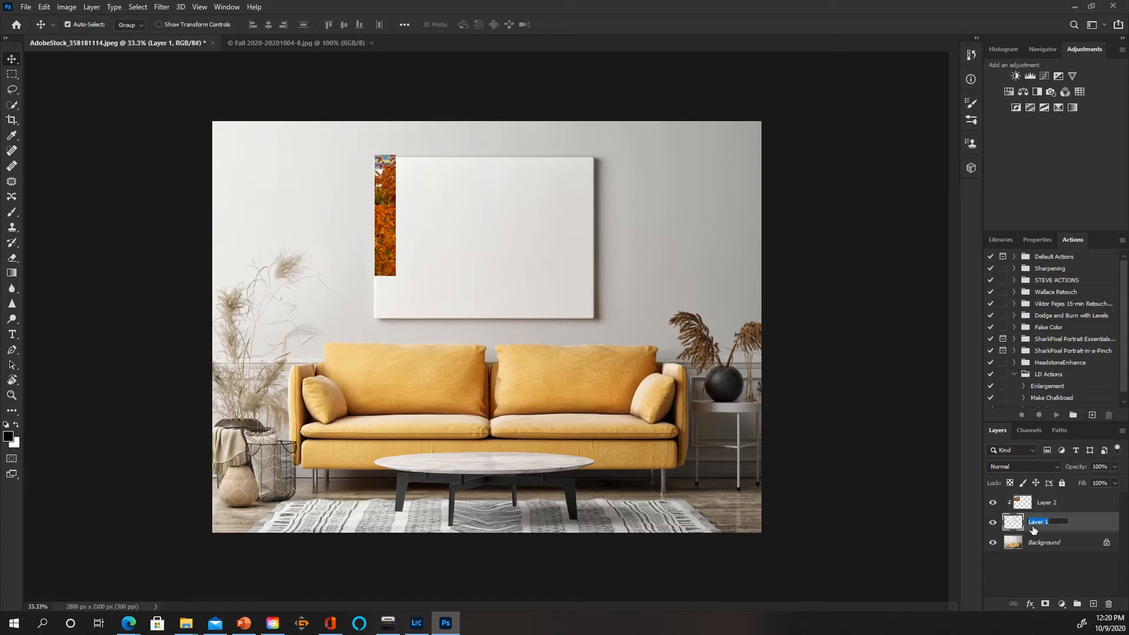
type("Clipping Mask")
key("Return")
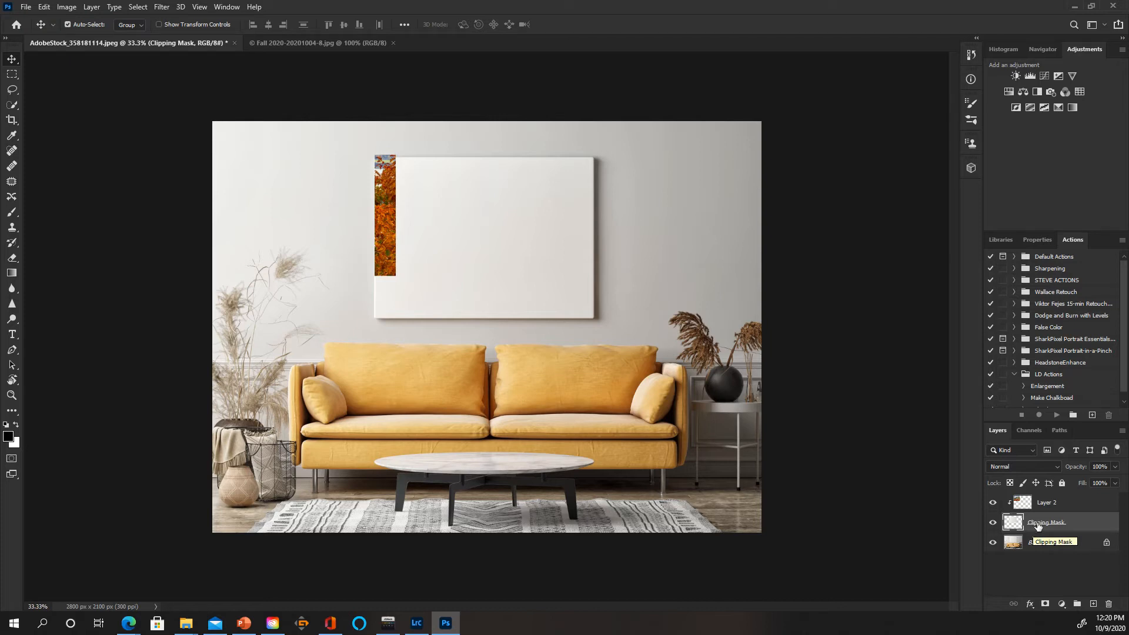
Free-transform the landscape photo, moving it over the wall canvas and scaling it to about 103.65% to reach the canvas's lower edge.
left_click(390, 245)
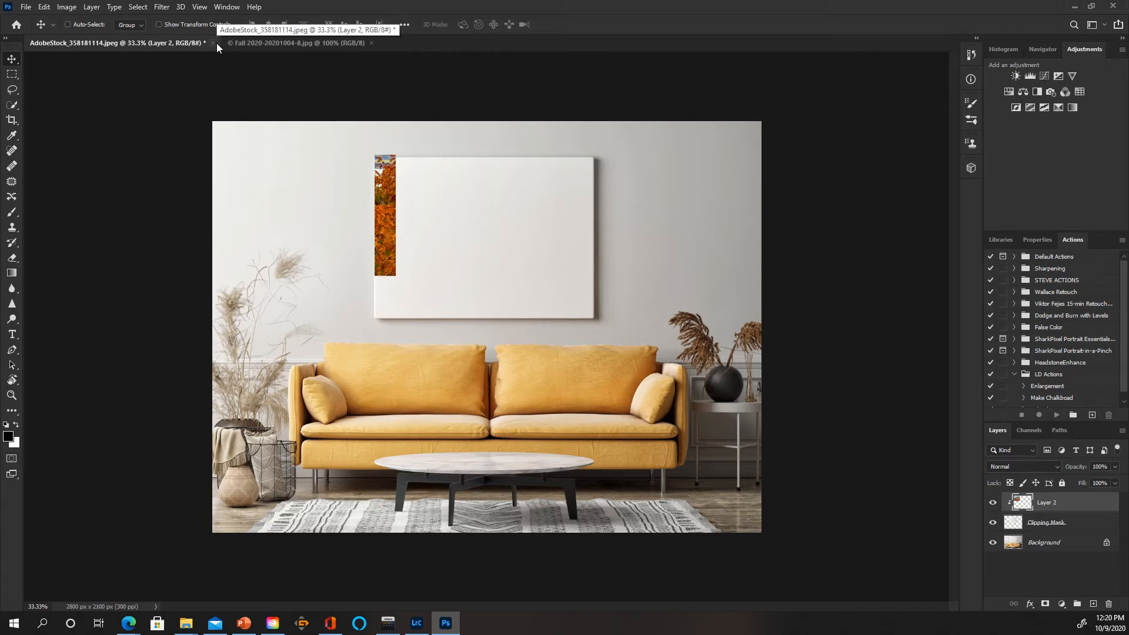
key("ctrl+t")
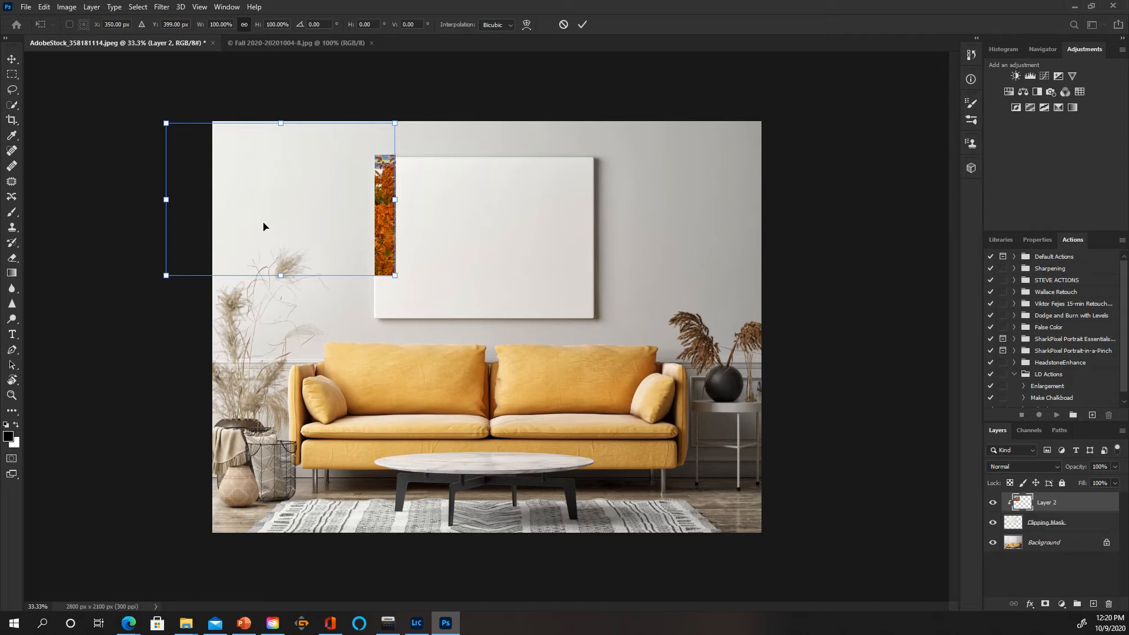
left_click_drag(264, 227, 459, 265)
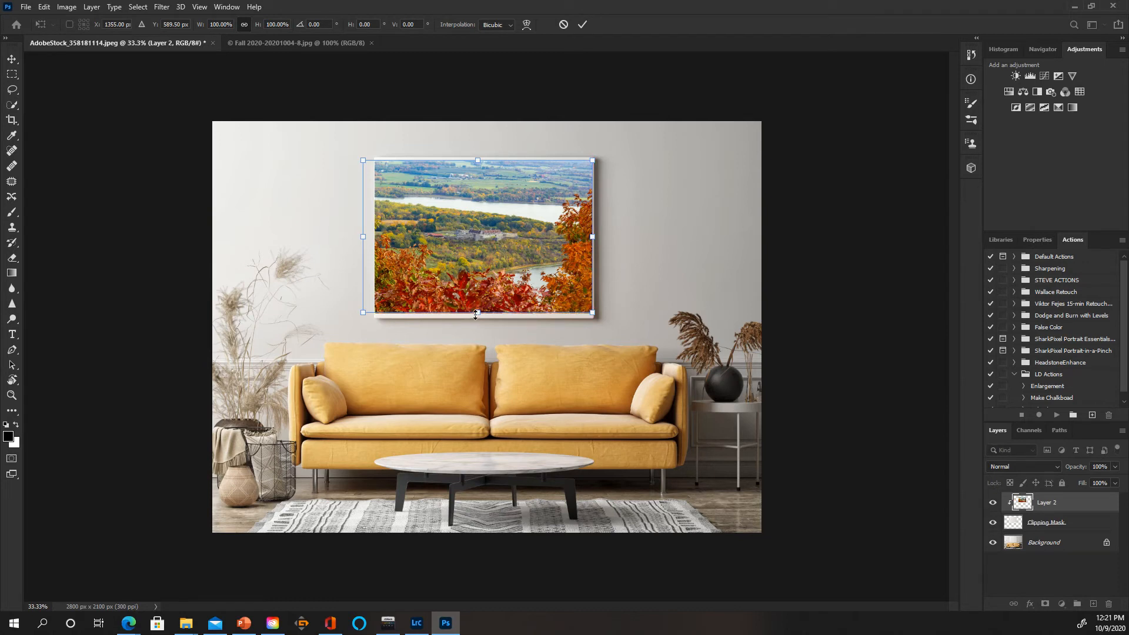
left_click_drag(476, 315, 476, 316)
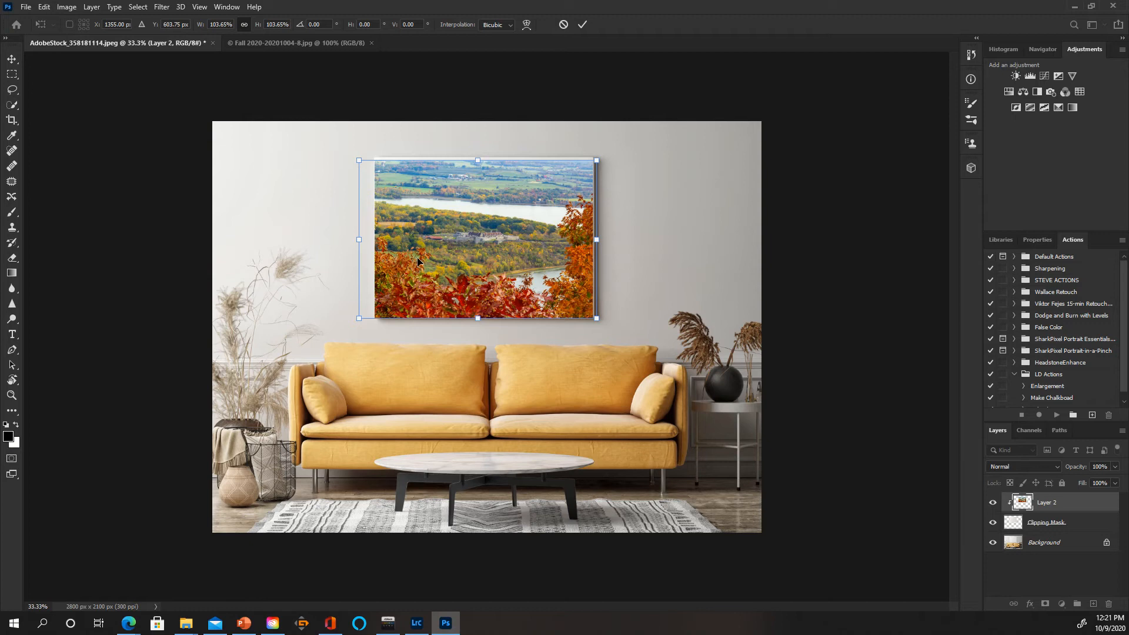
left_click_drag(419, 262, 420, 261)
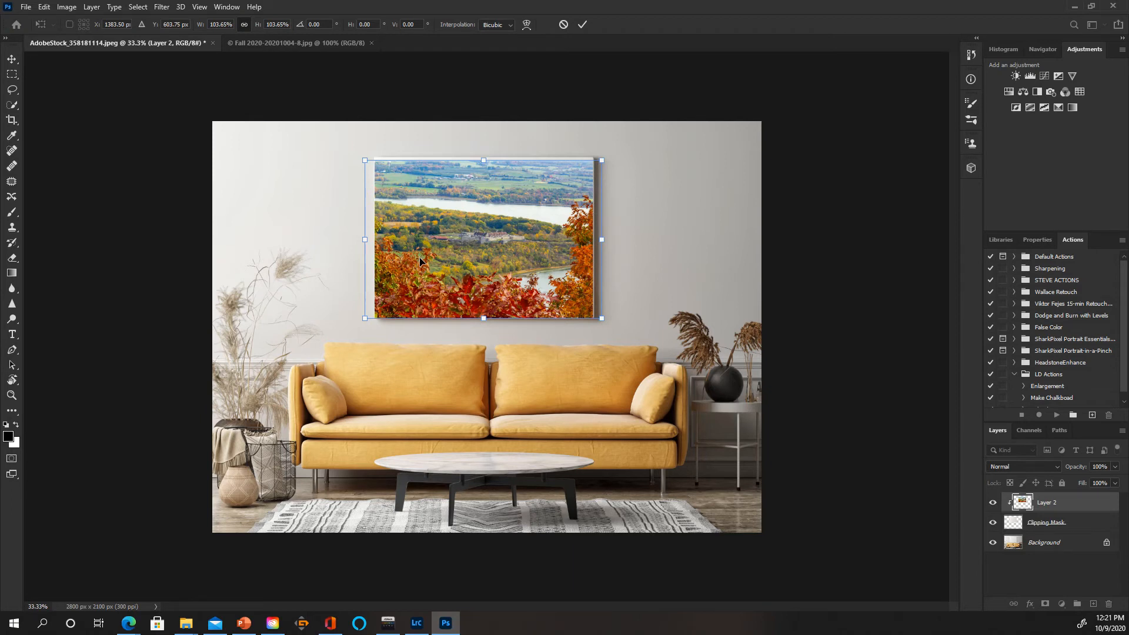
key("Return")
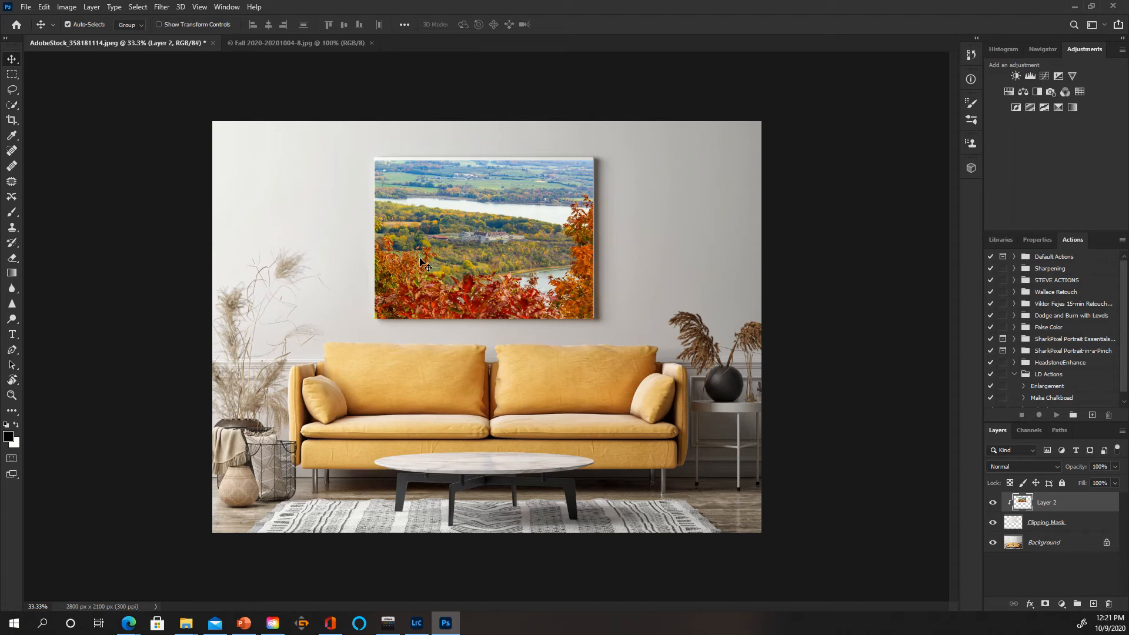
Transform the landscape photo again, scaling it to about 103.09% so it covers the canvas up to its upper edge.
key("ctrl")
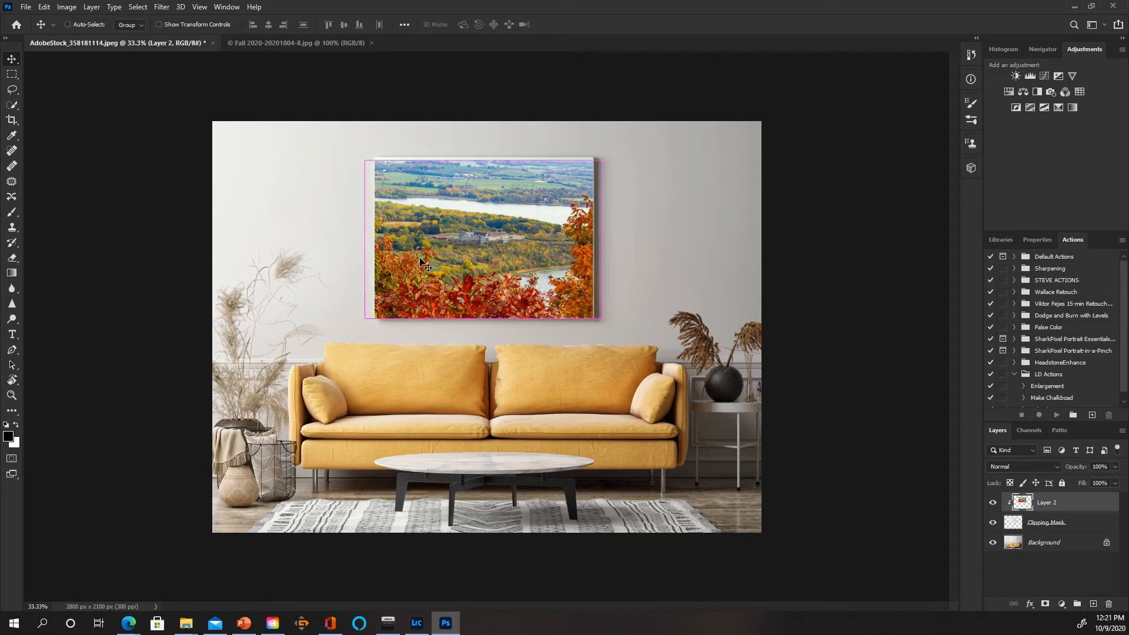
key("ctrl+t")
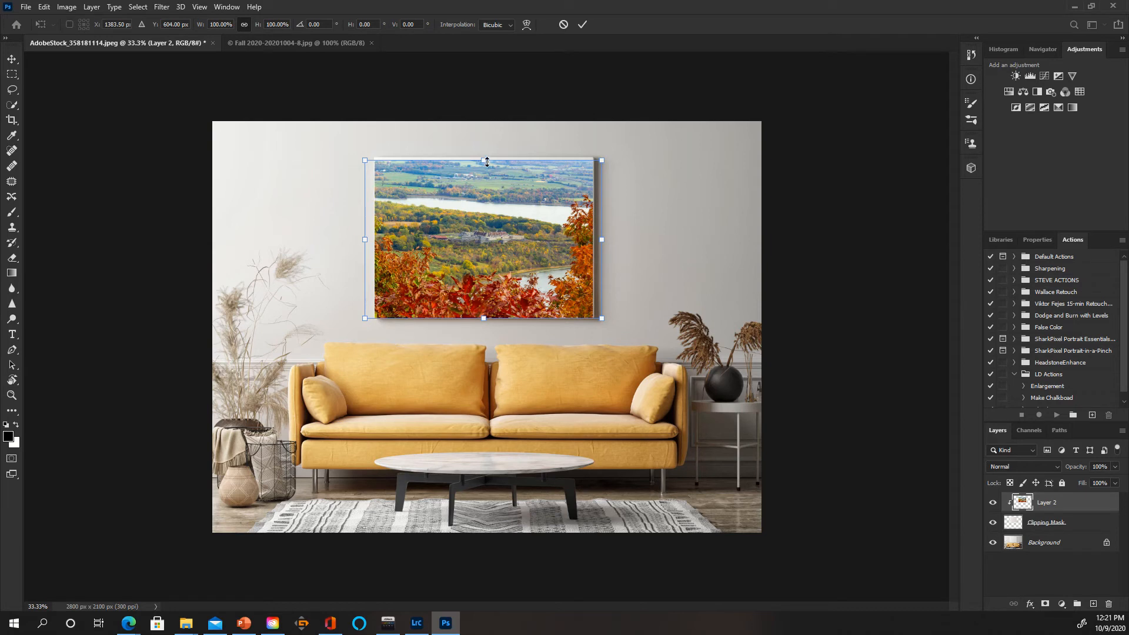
left_click_drag(487, 158, 486, 158)
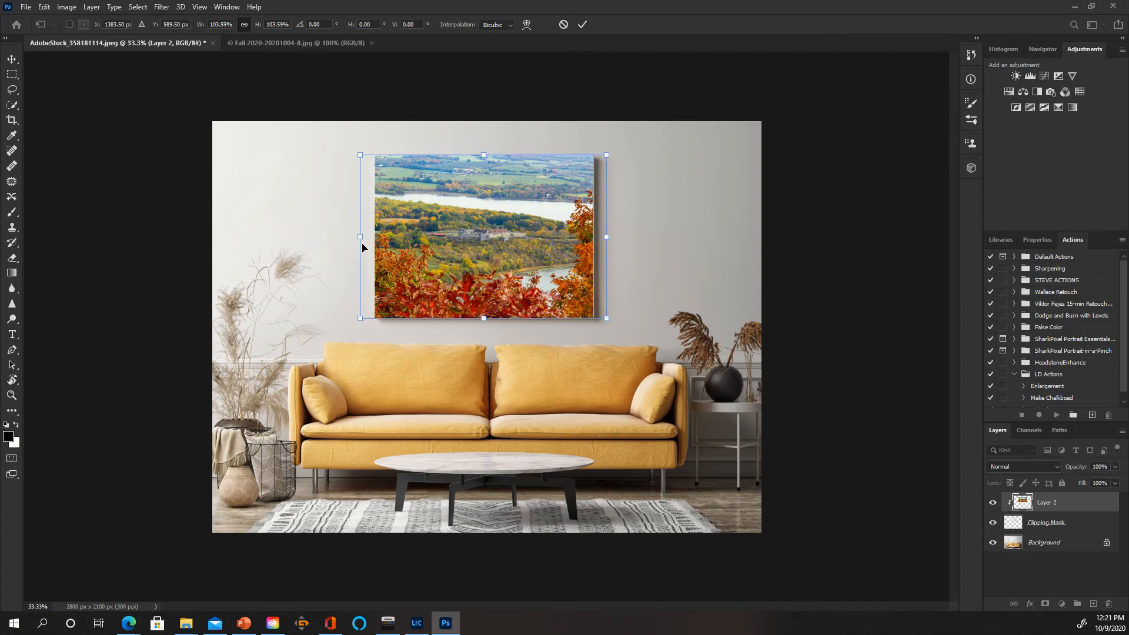
left_click_drag(362, 241, 364, 242)
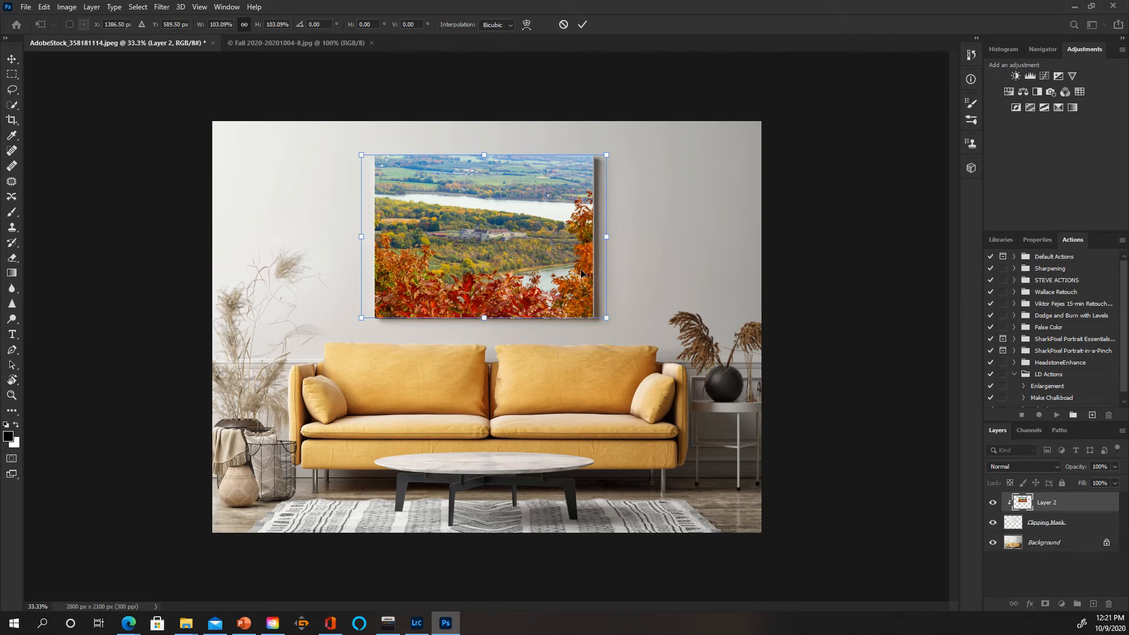
key("Return")
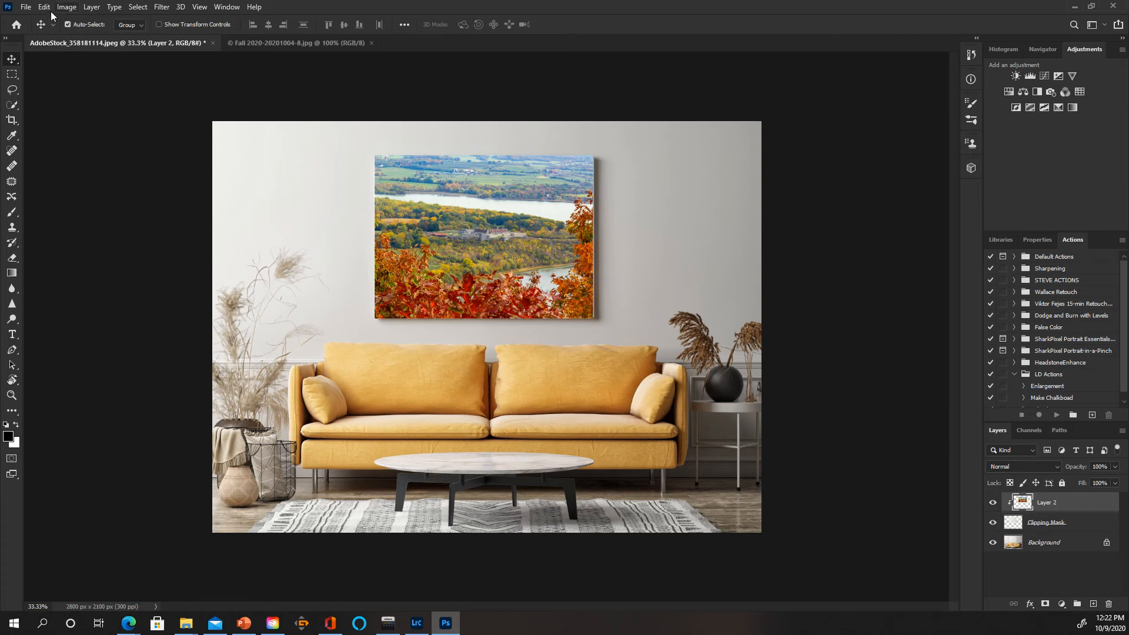
Open the Export As settings for the room mockup and set the file format to JPG.
left_click(26, 7)
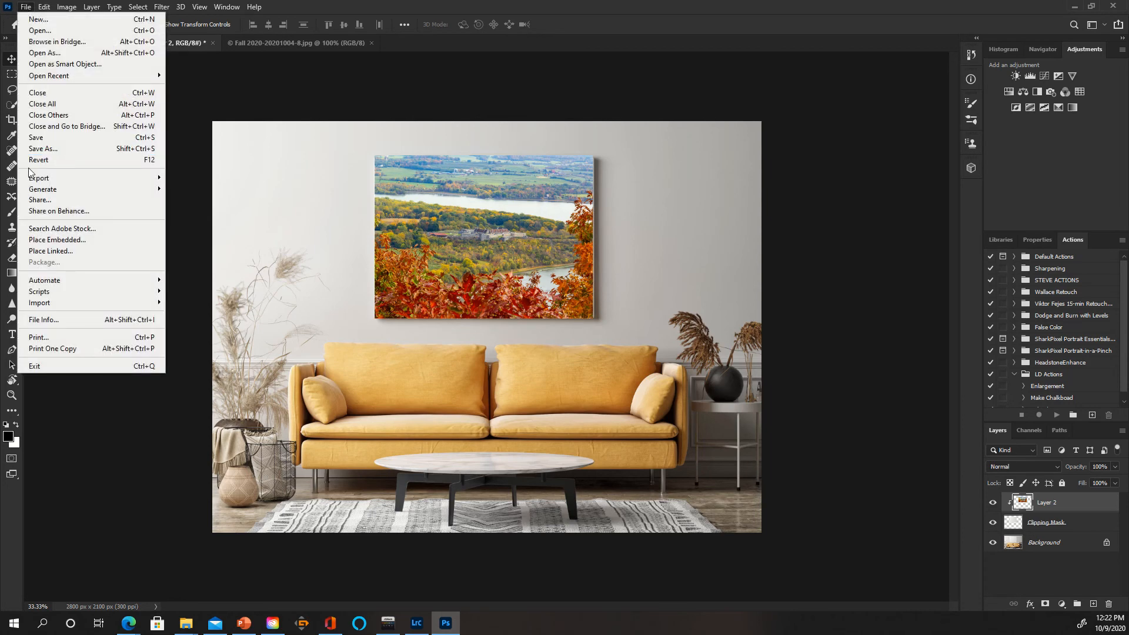
mouse_move(39, 179)
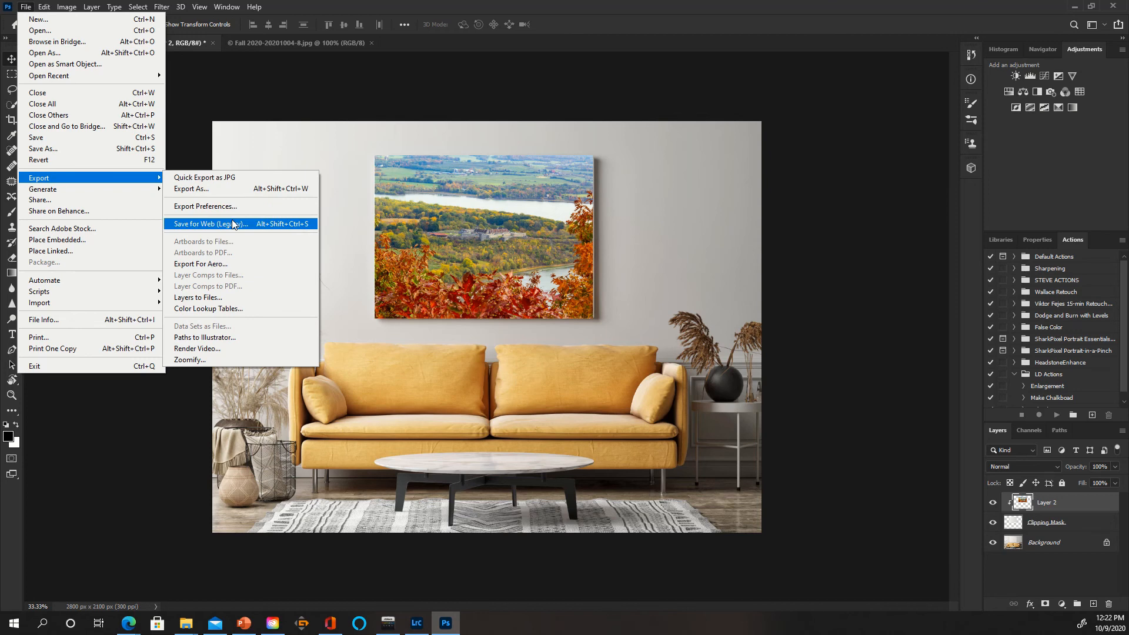
left_click(229, 191)
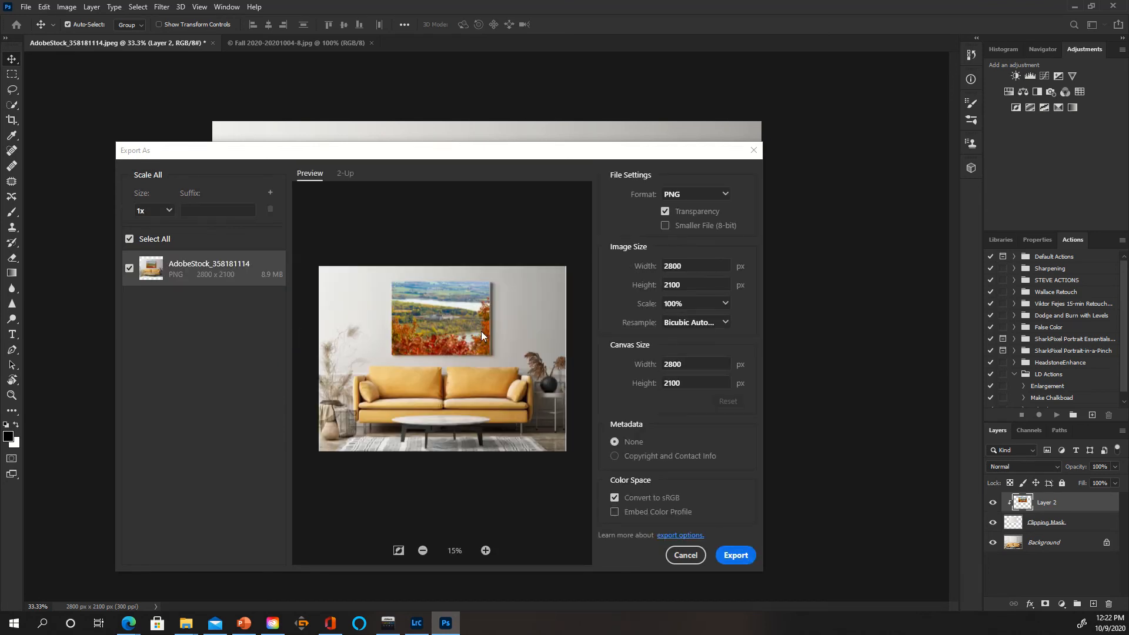
left_click(728, 195)
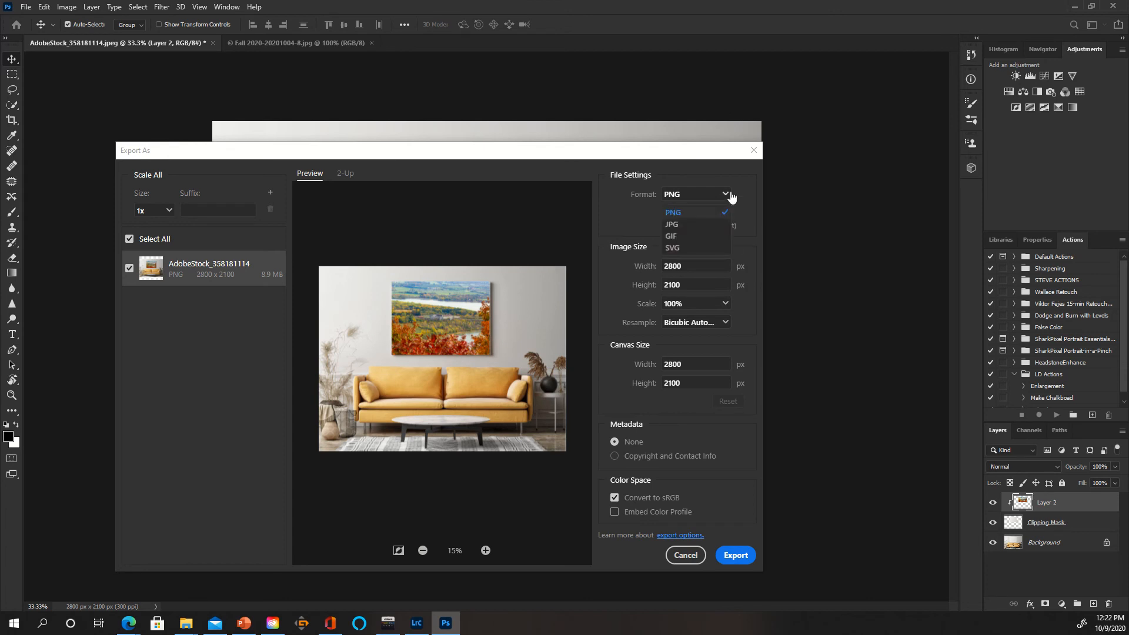
left_click(708, 225)
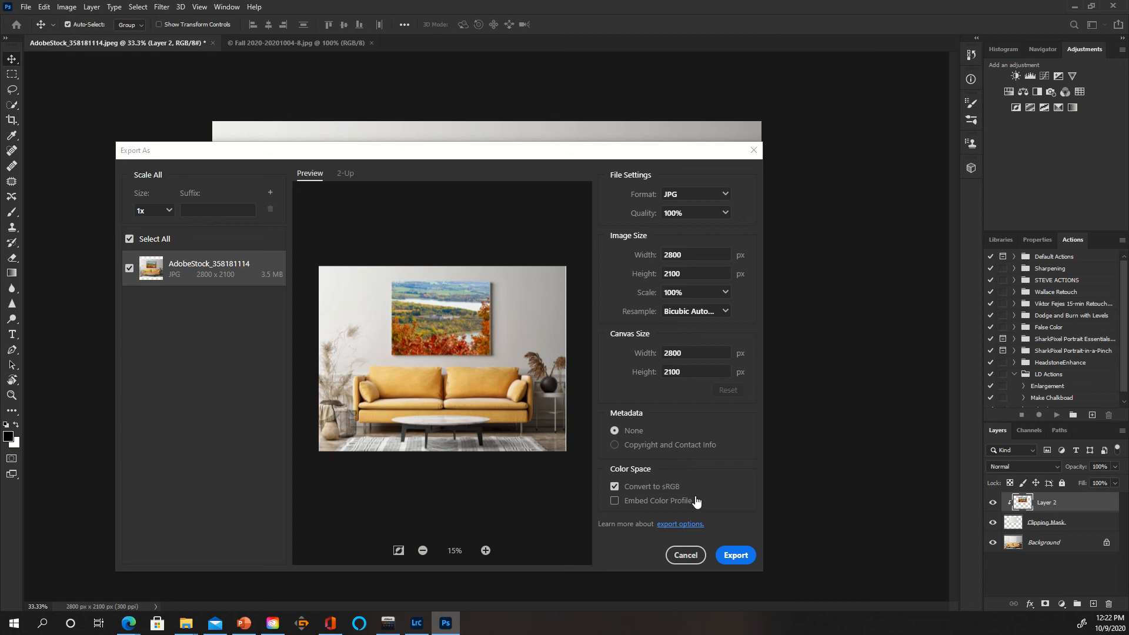
Export the mockup to the Lesson3 folder with the file name AdobeStock_358181114B.
left_click(729, 555)
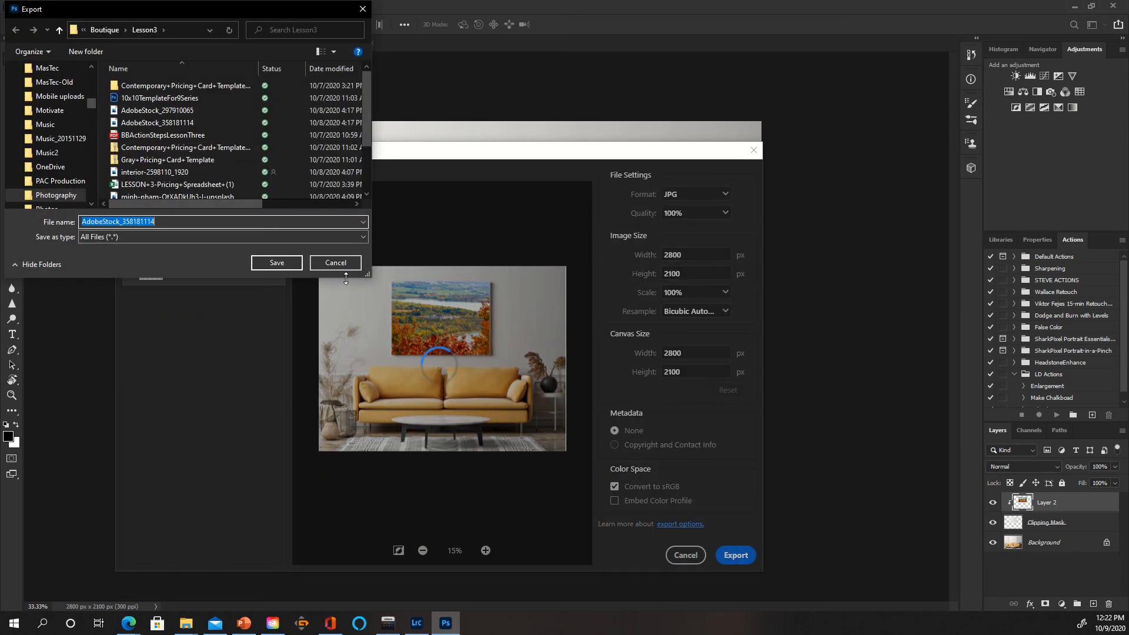
left_click(188, 222)
type("B")
left_click(268, 263)
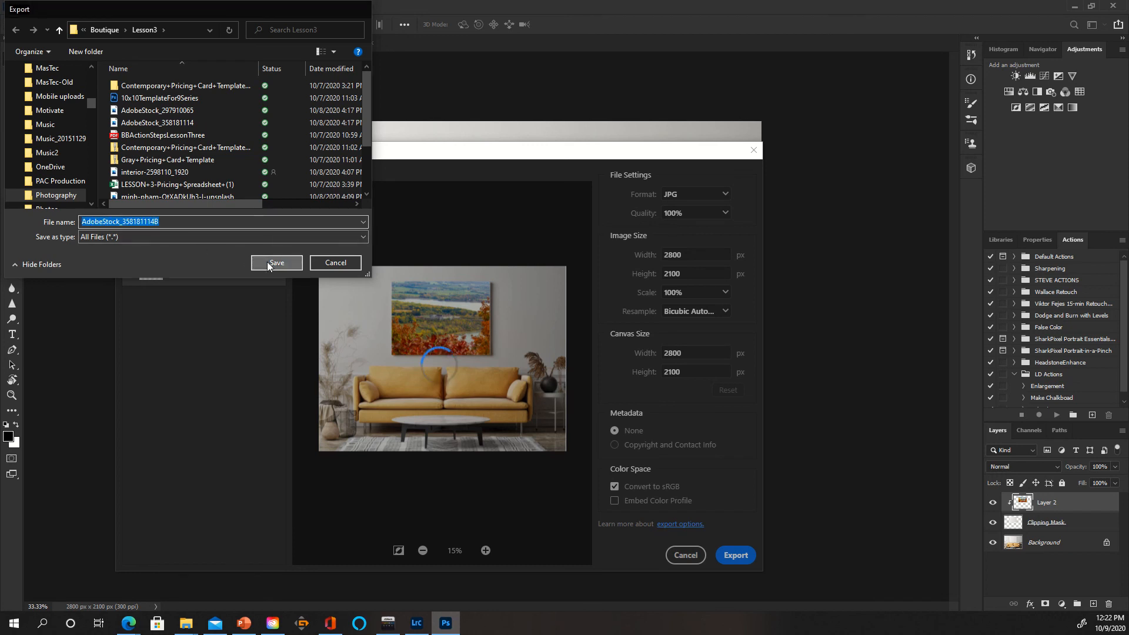